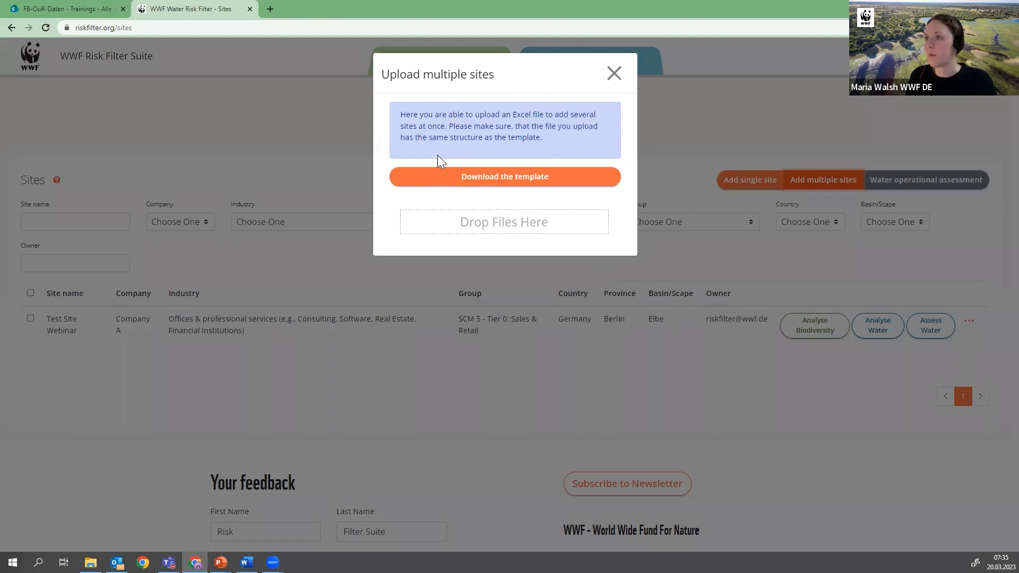
Step: Download the bulk upload template for multiple sites and open it in a maximized Excel window
click(523, 185)
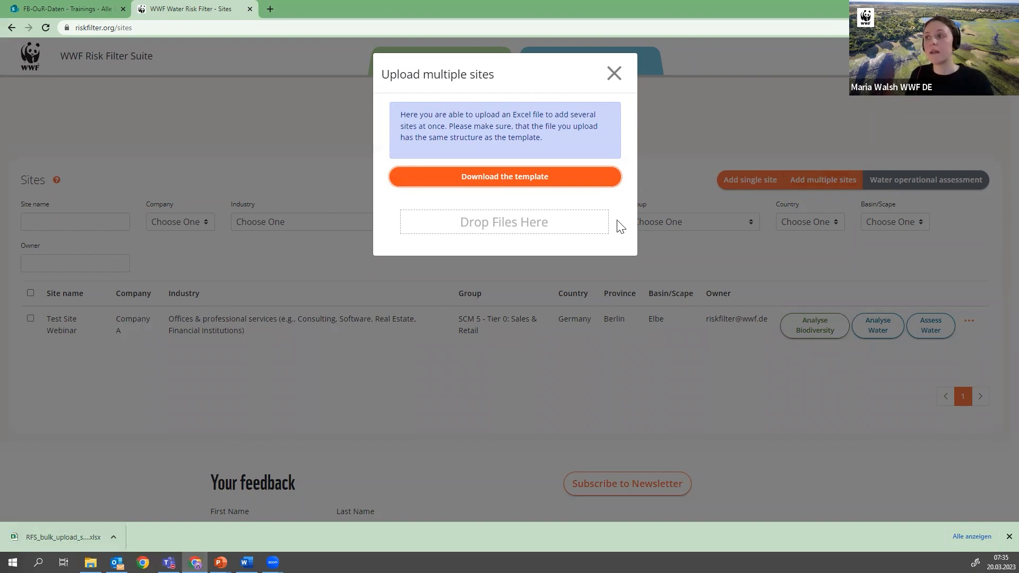
click(73, 537)
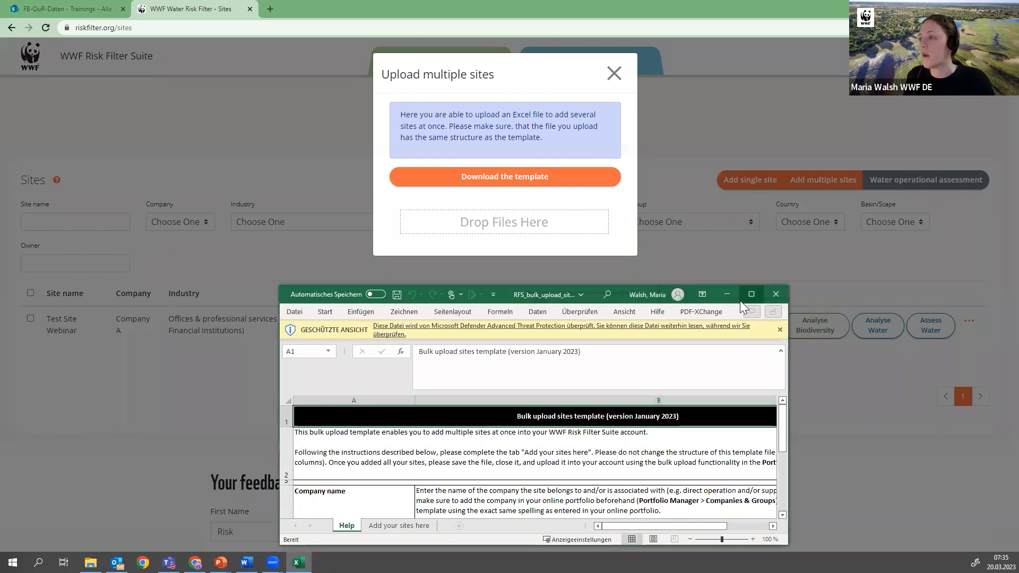
click(751, 294)
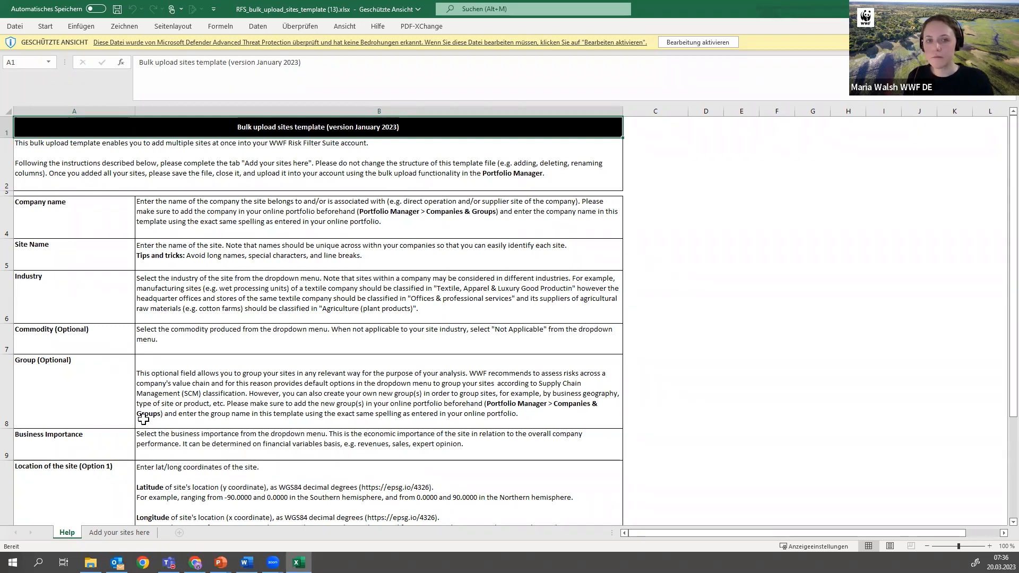
Step: Show the "Add your sites here" sheet and enable editing of the protected template workbook
click(115, 535)
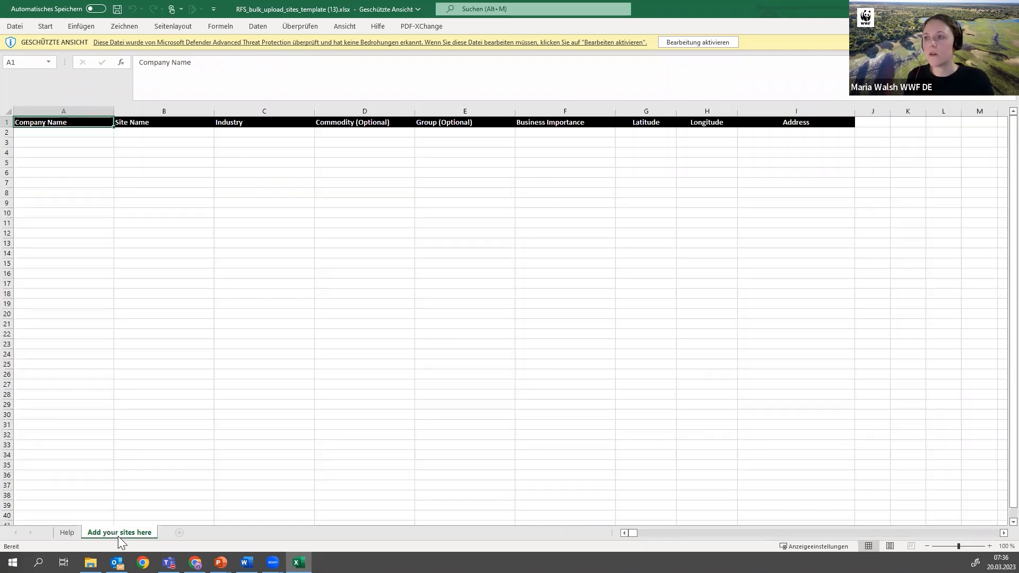
click(723, 44)
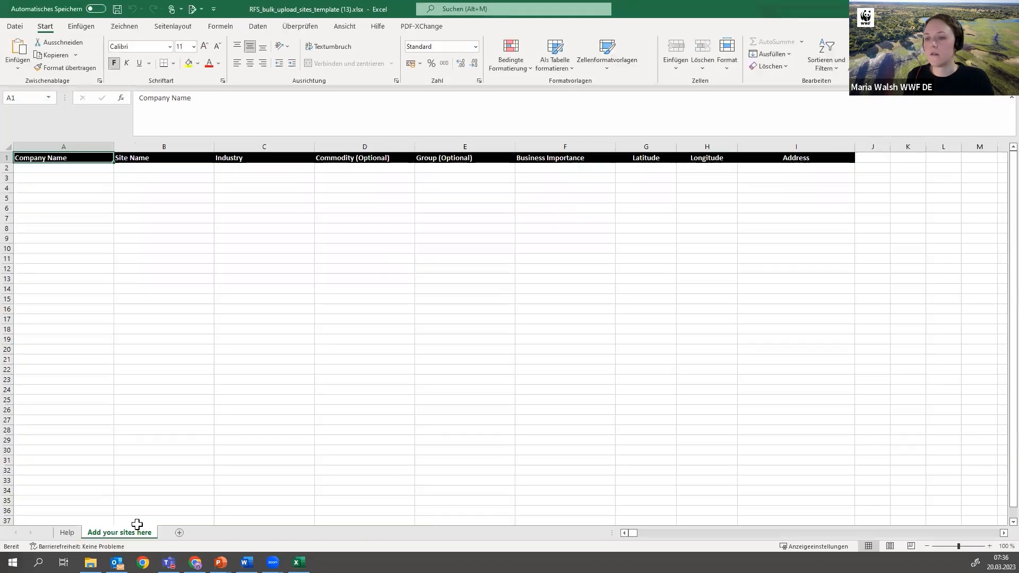
click(166, 178)
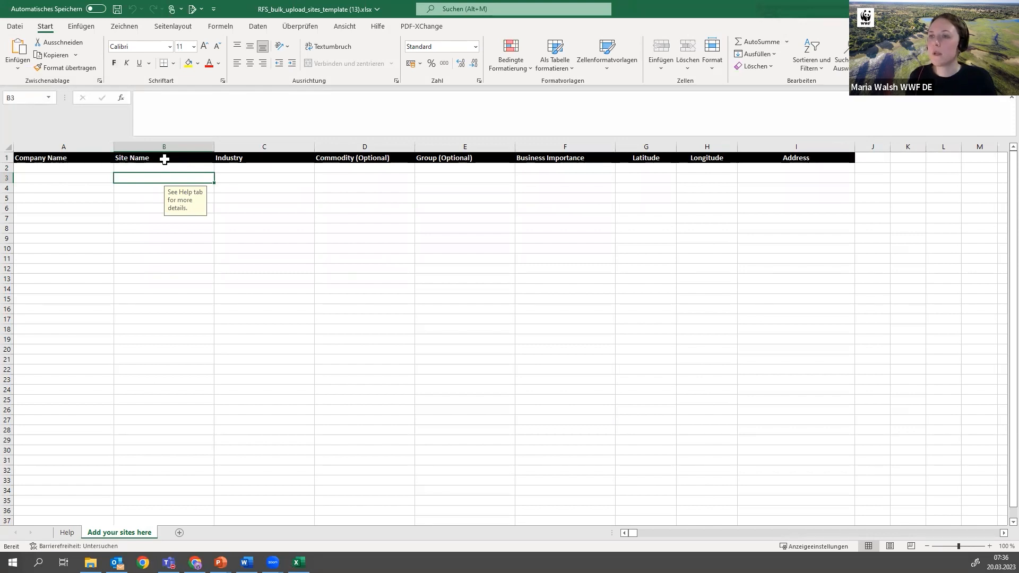
click(229, 158)
click(93, 159)
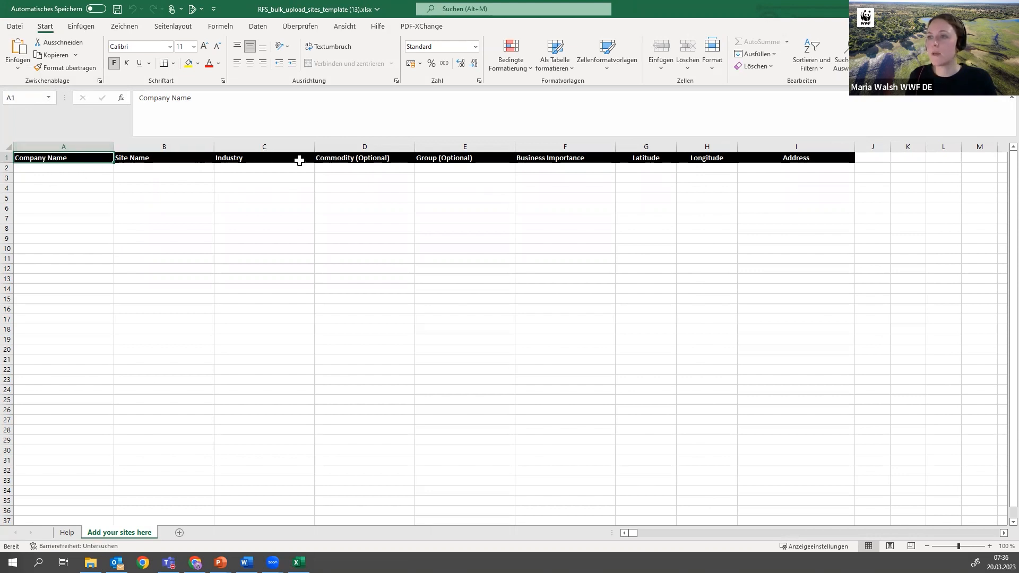
Step: In row 2, choose Company A as the company name and enter "Test Site Webinar 2" as the site name
click(73, 167)
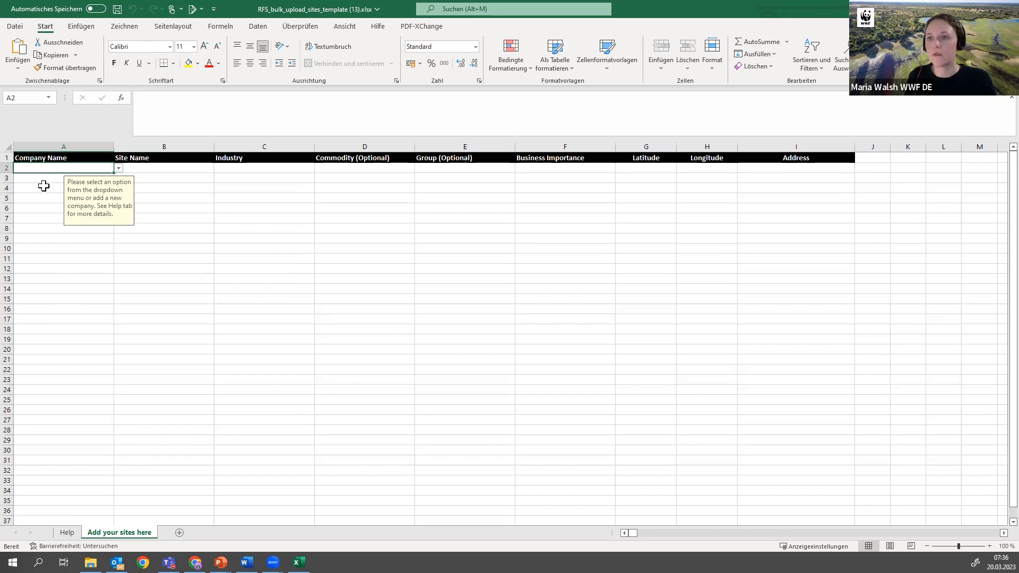
click(119, 168)
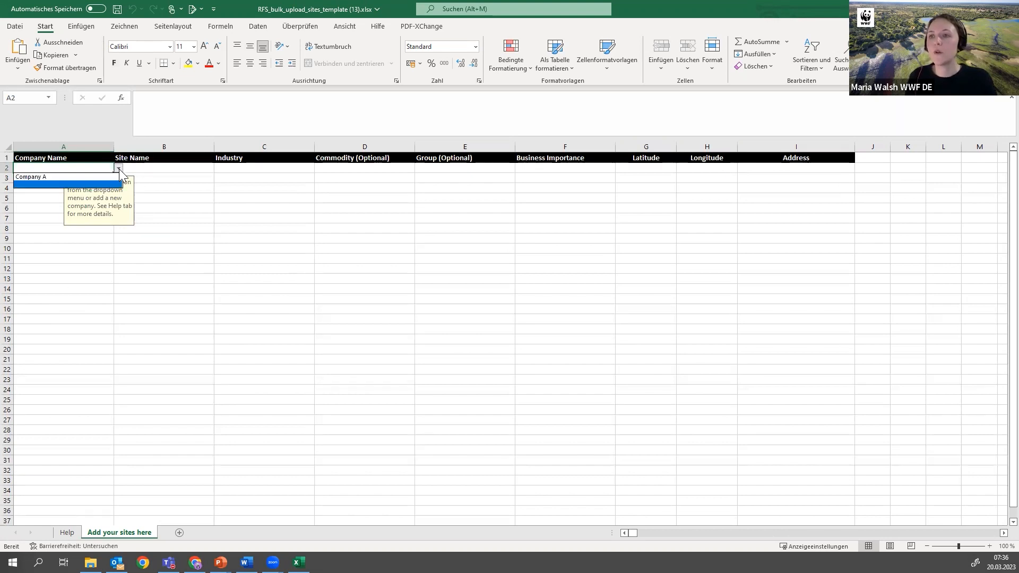
click(48, 178)
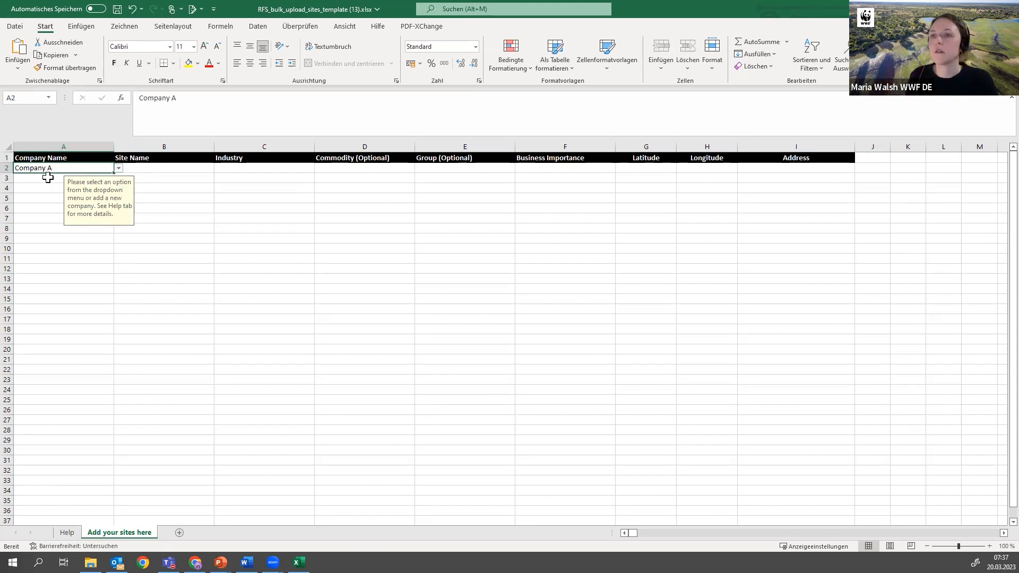
click(144, 168)
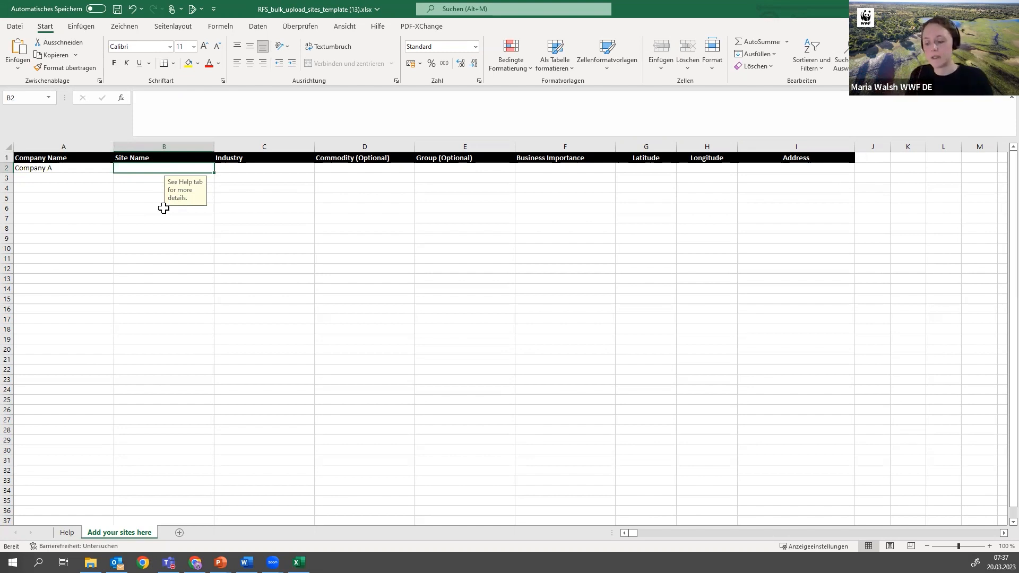
text(Test Site Webinar 2)
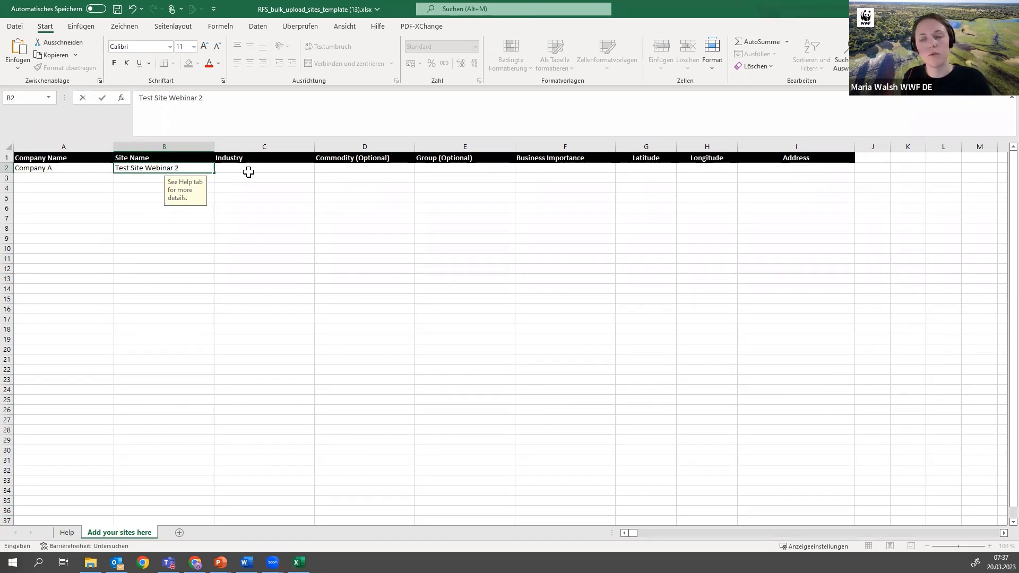
Step: Choose "Appliances & General Goods Manufacturing" as the industry of the site in row 2
click(260, 169)
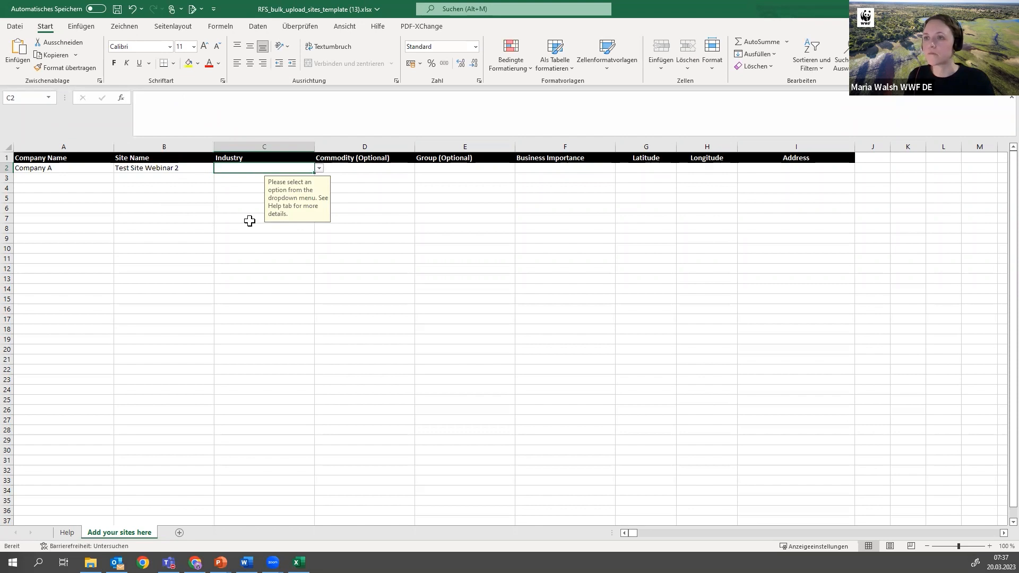
click(319, 167)
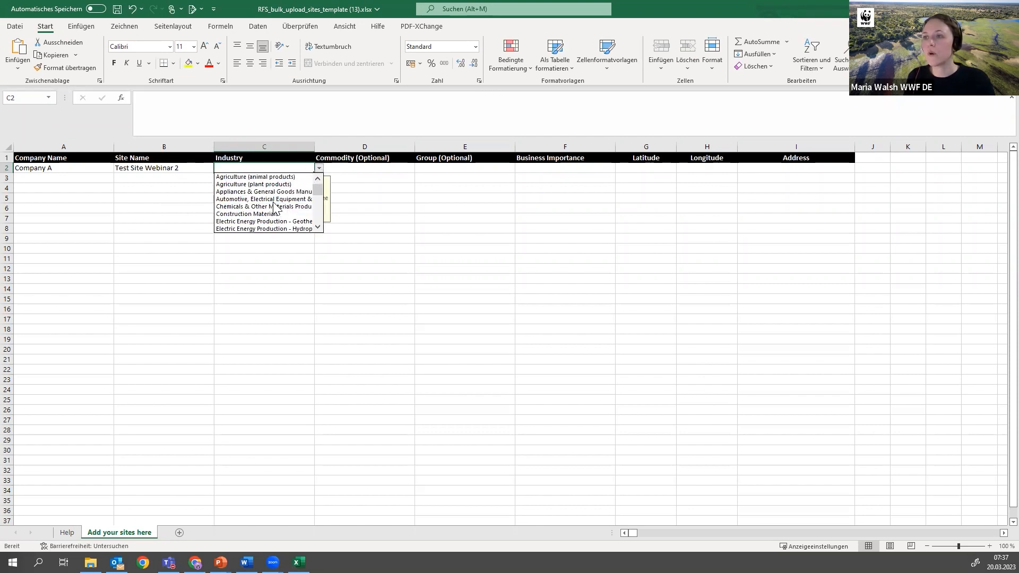
click(270, 192)
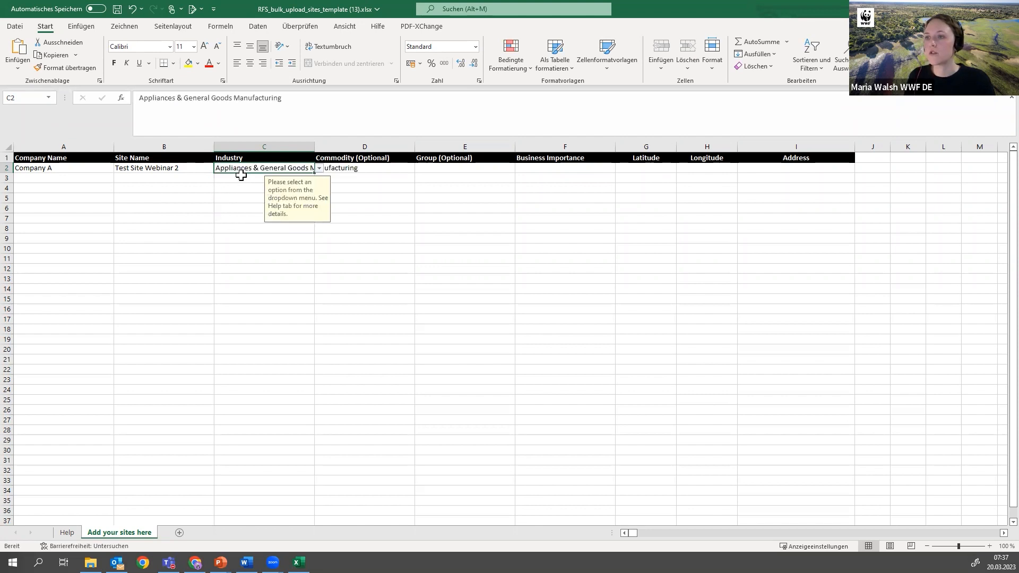
Step: Set the business importance of the site in row 2 to Unknown
click(367, 187)
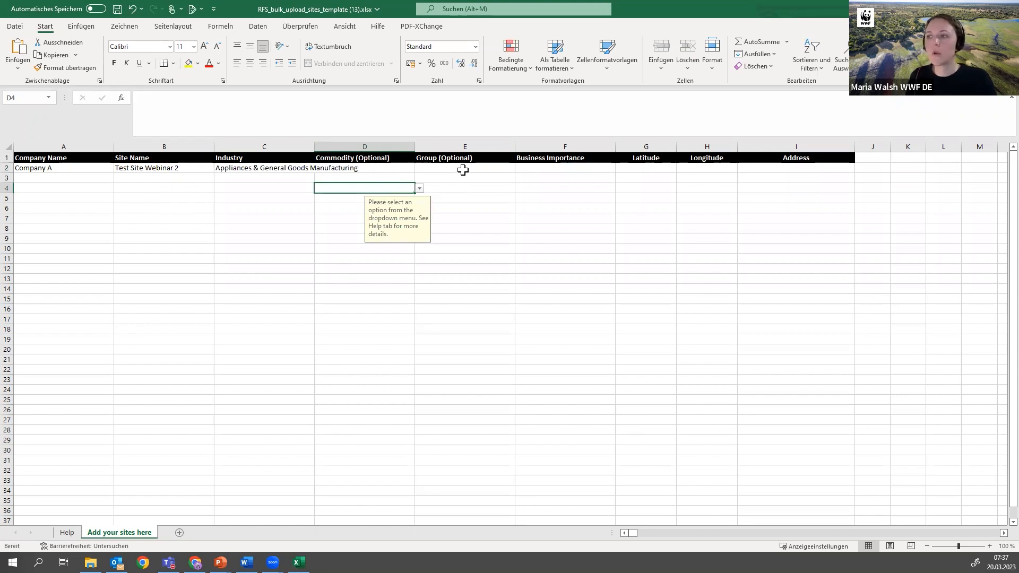
click(547, 169)
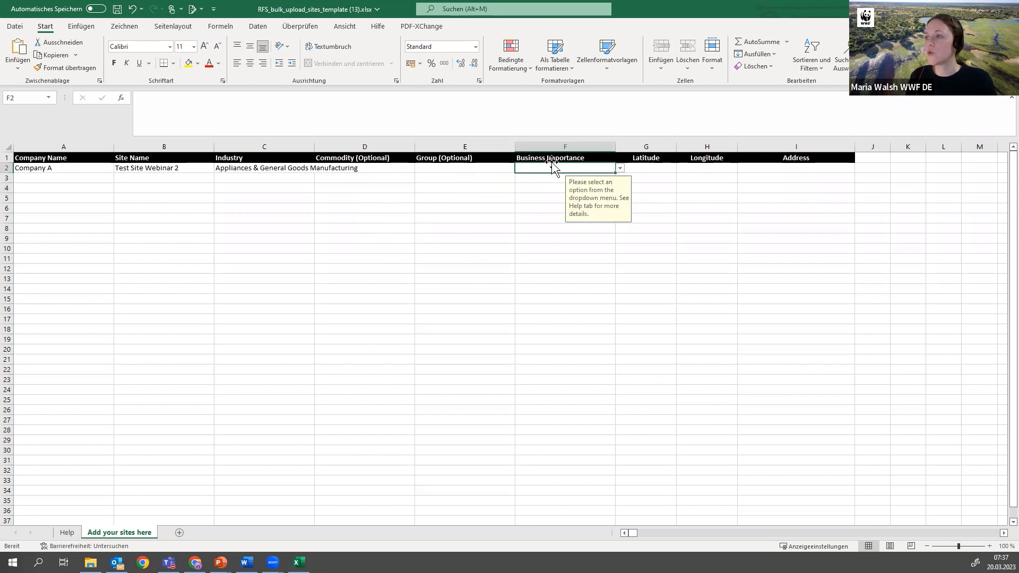
click(620, 168)
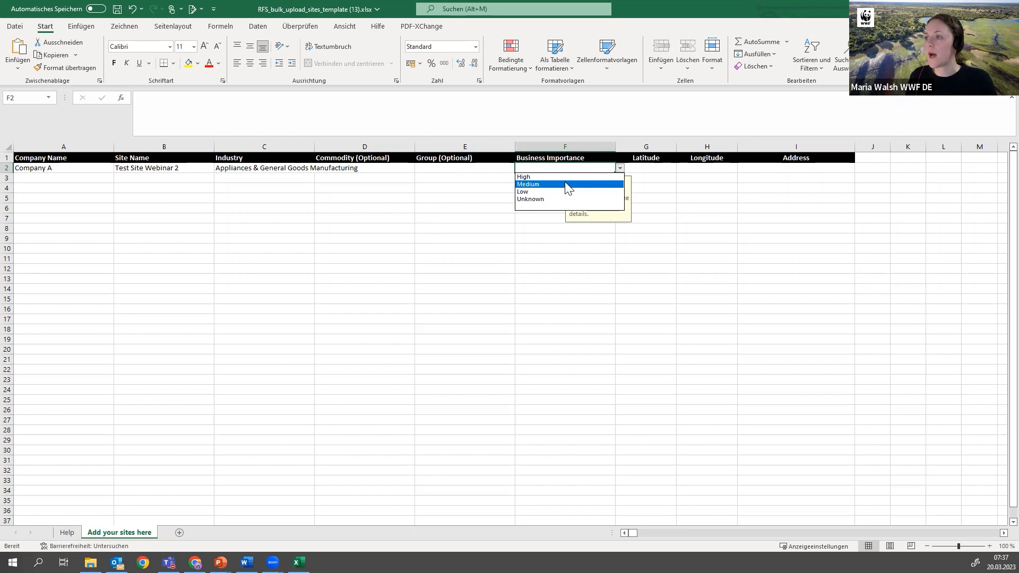
click(563, 201)
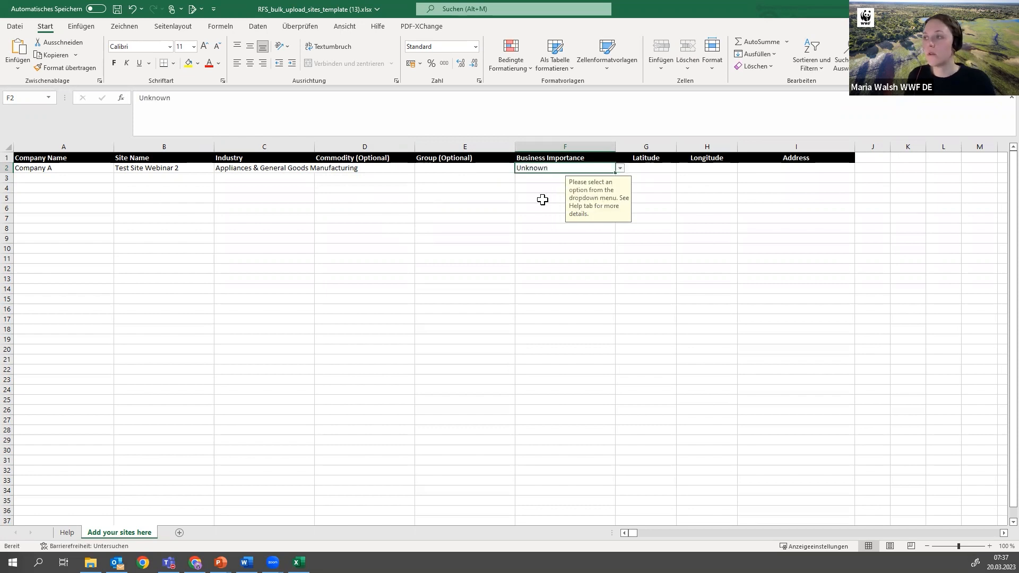
click(476, 207)
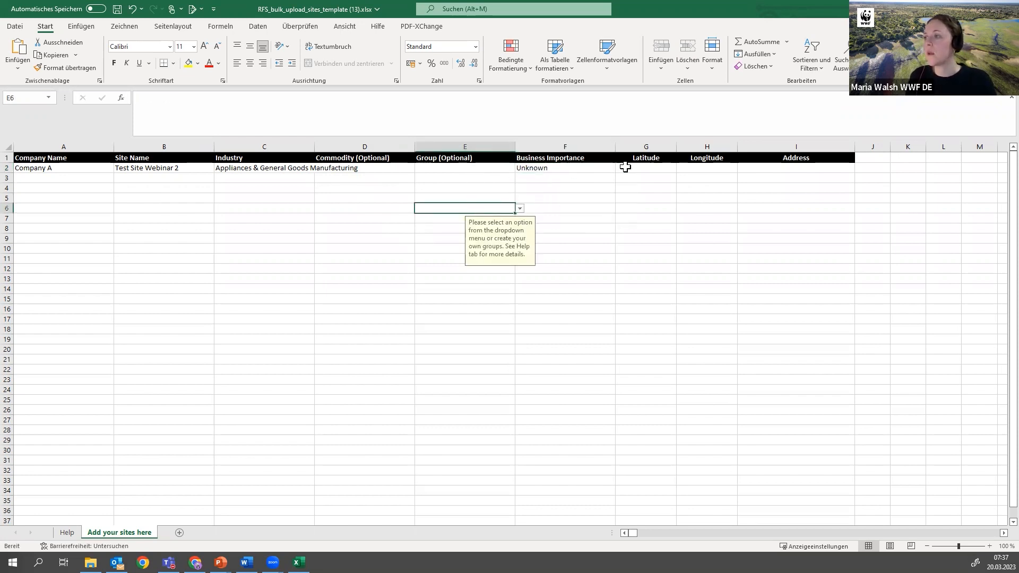
click(629, 168)
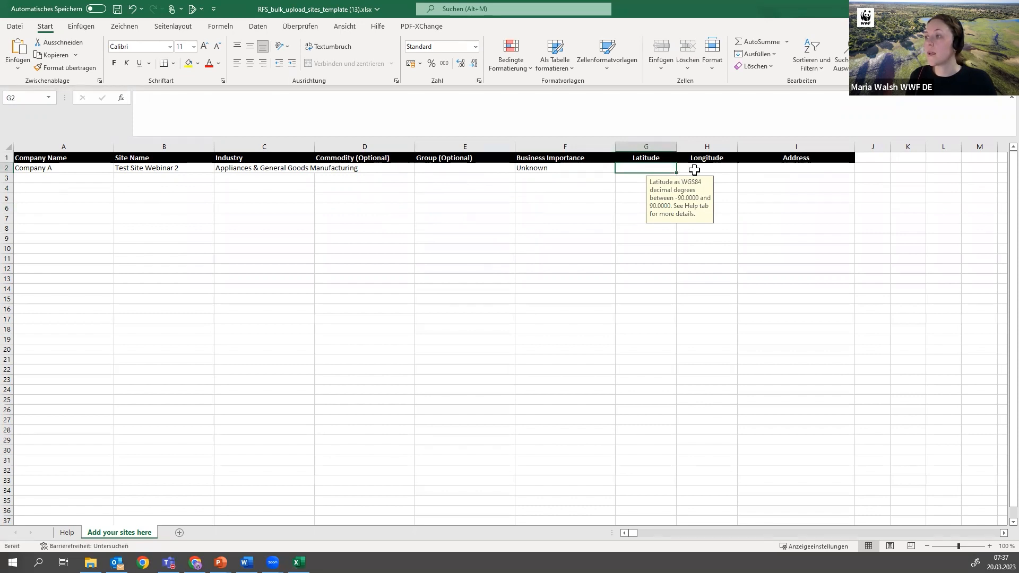
click(686, 167)
click(660, 169)
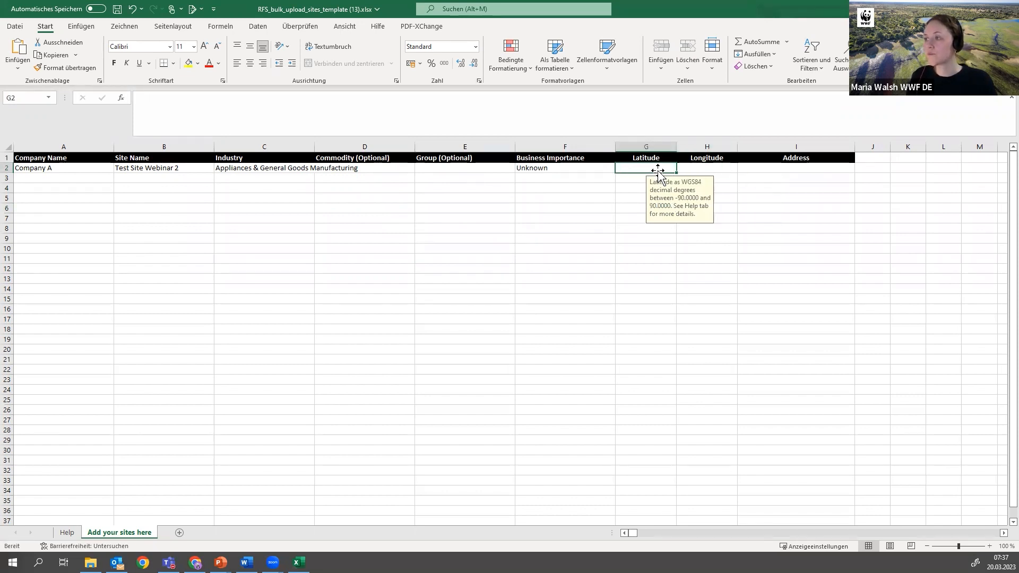
Step: Enter the site's postal address in the Address column of row 2
click(765, 167)
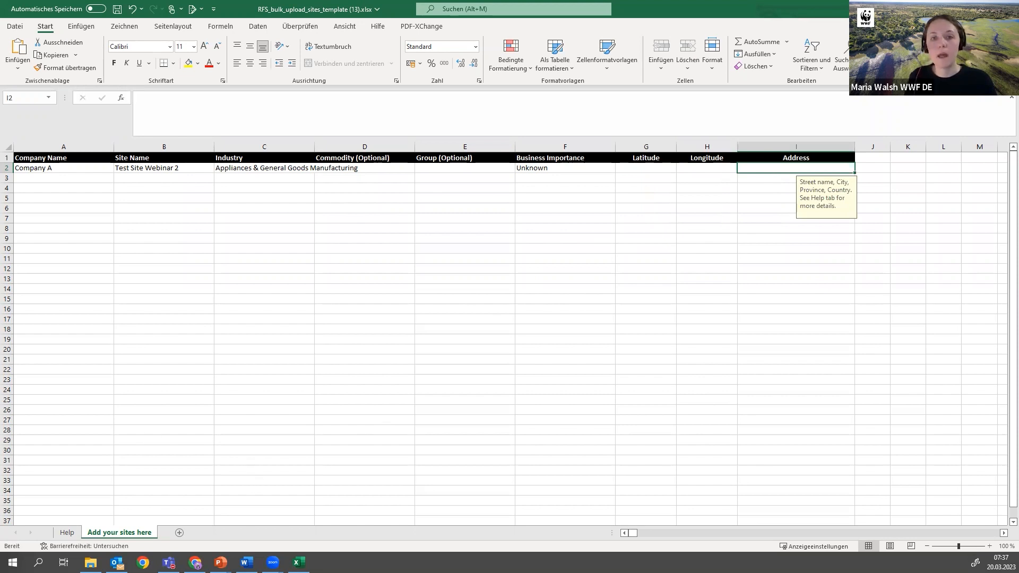
key(alt+Tab)
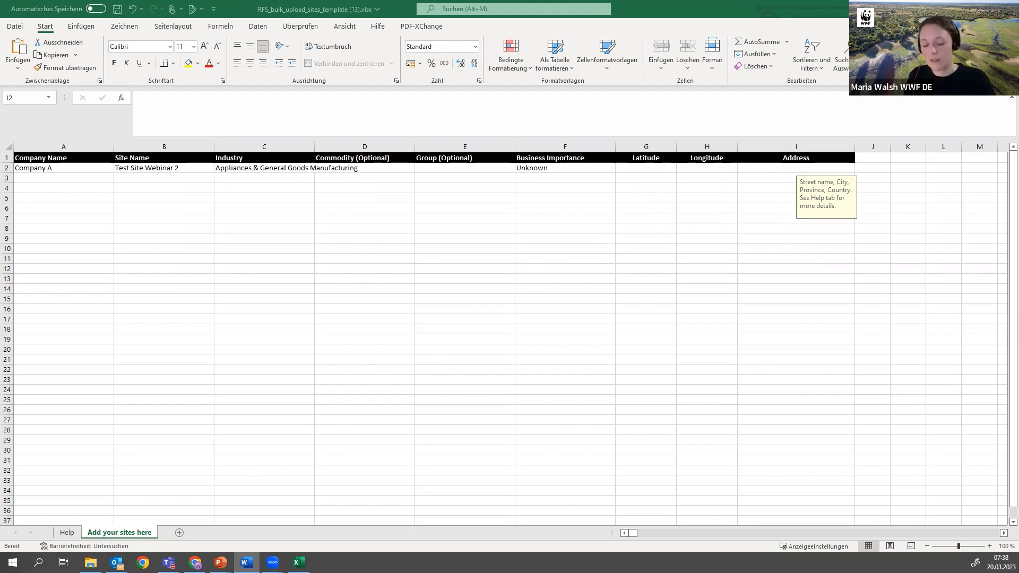
click(761, 168)
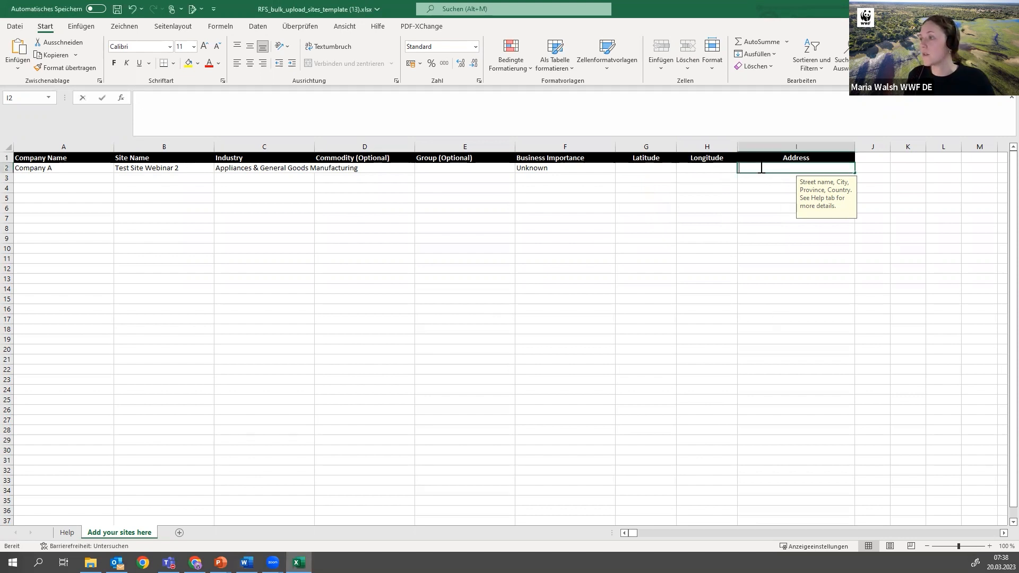
text(Reinhardtstraße 18, 10117 Berlin)
click(765, 189)
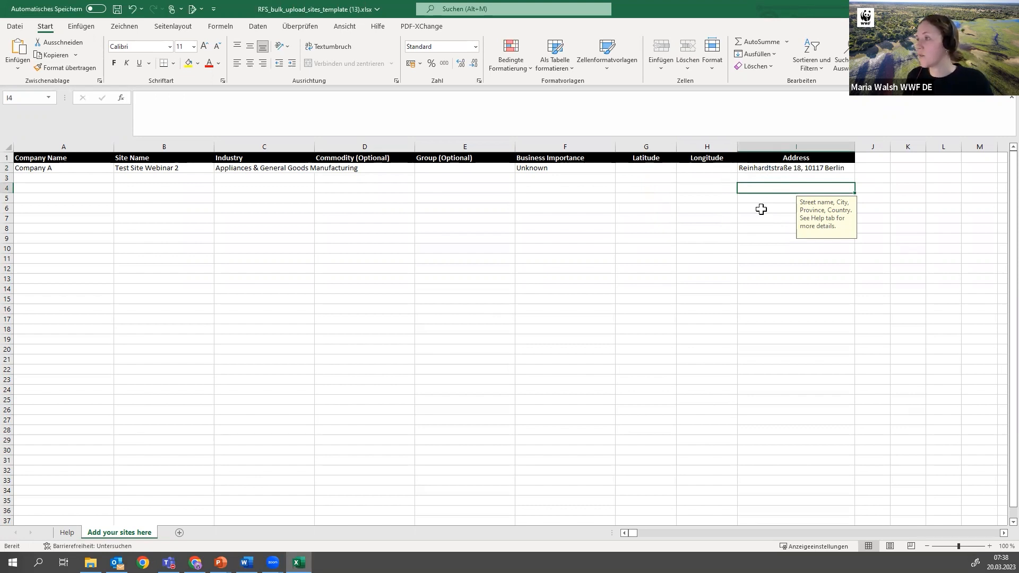
click(777, 169)
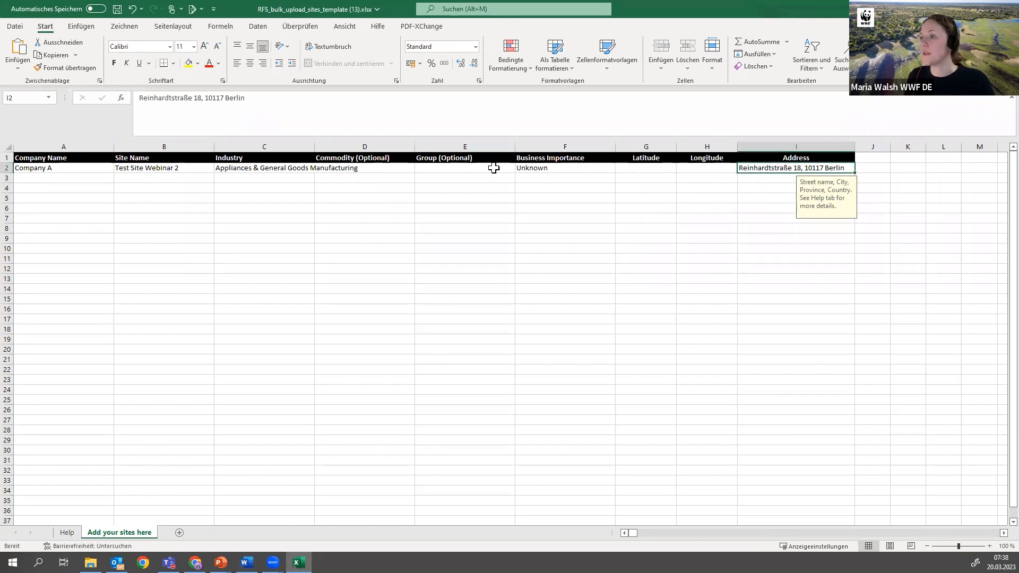
click(59, 179)
click(29, 190)
click(29, 199)
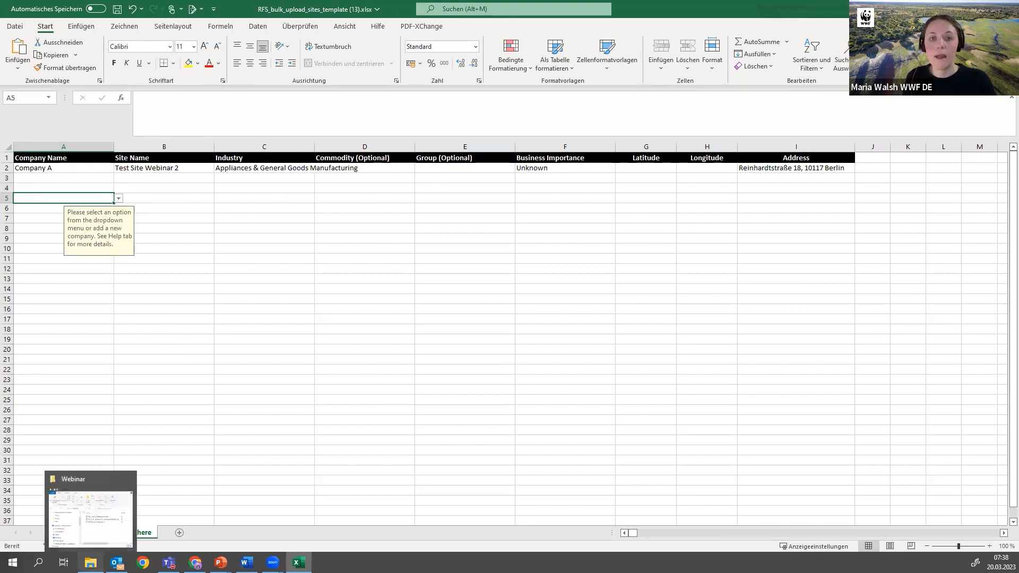
Step: Switch to the Risk Filter website and upload RFS_bulk_upload_sites_templateWEBINAR.xlsx from the Webinar folder to the multiple-sites upload area
click(91, 562)
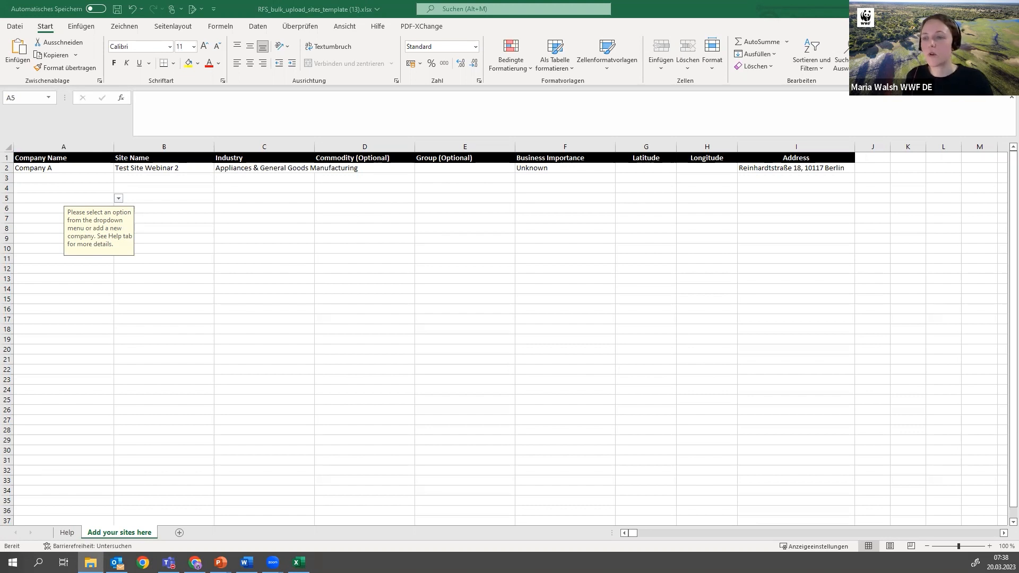
click(195, 563)
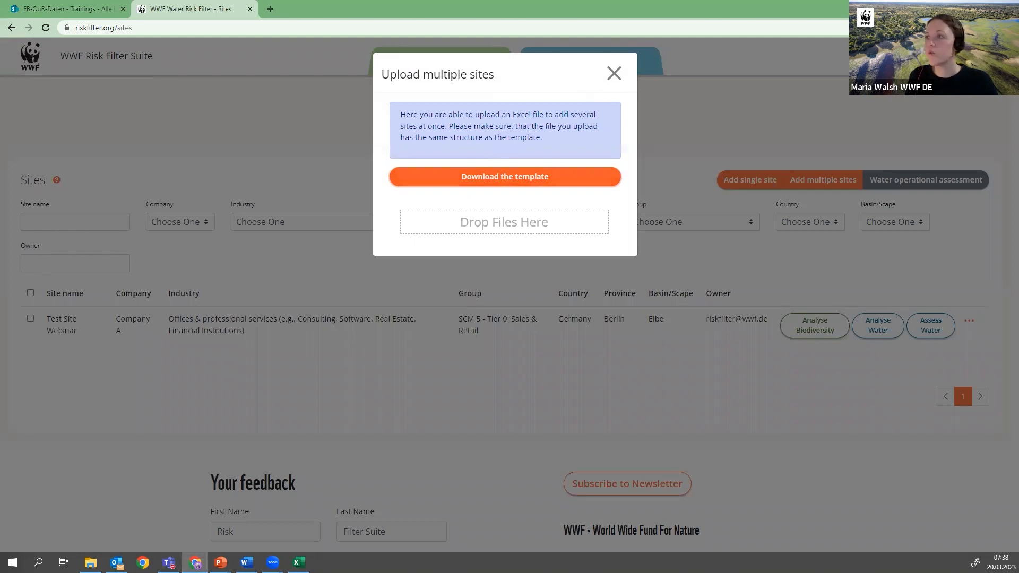
key(alt+Tab)
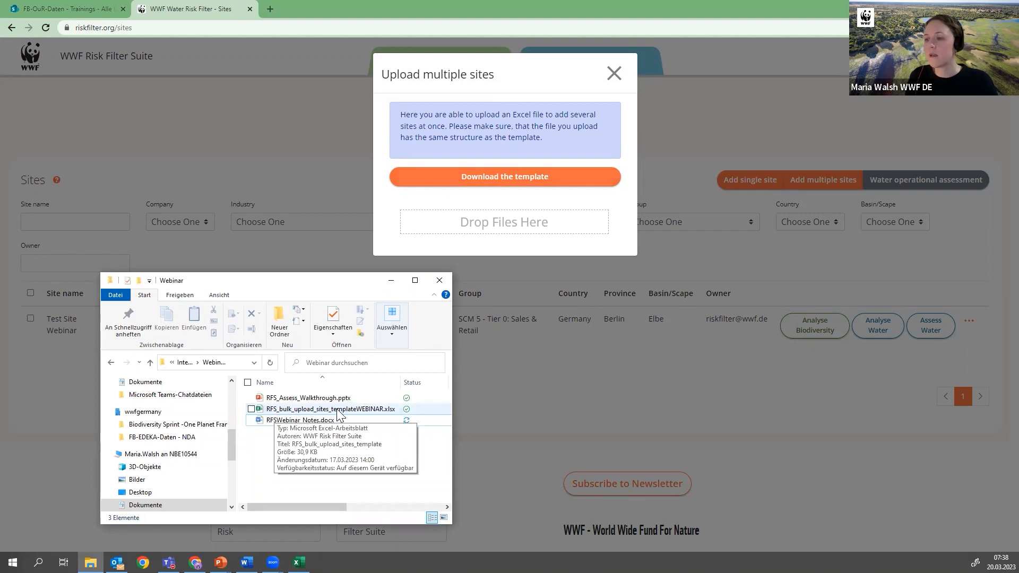
drag(337, 413, 481, 221)
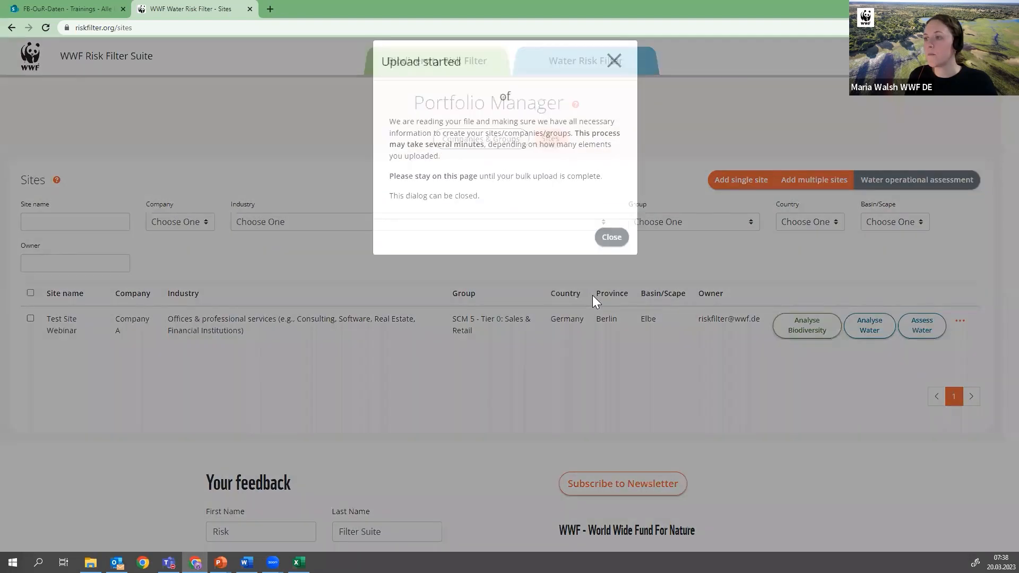